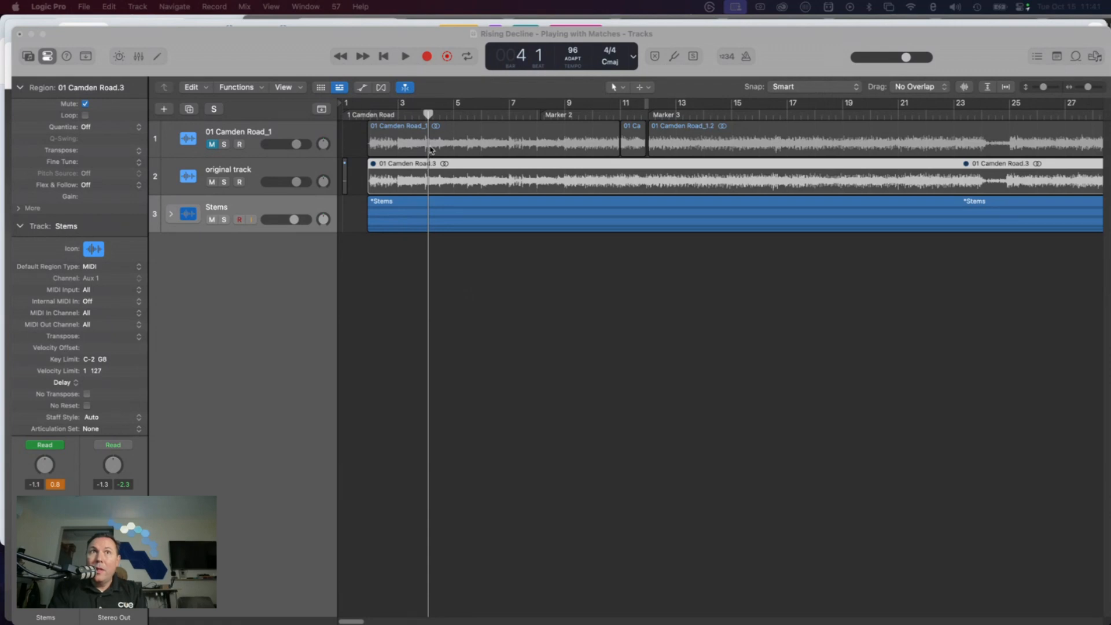
Bring up the Stem Splitter command for the 01 Camden Road.3 region on the original track
click(430, 169)
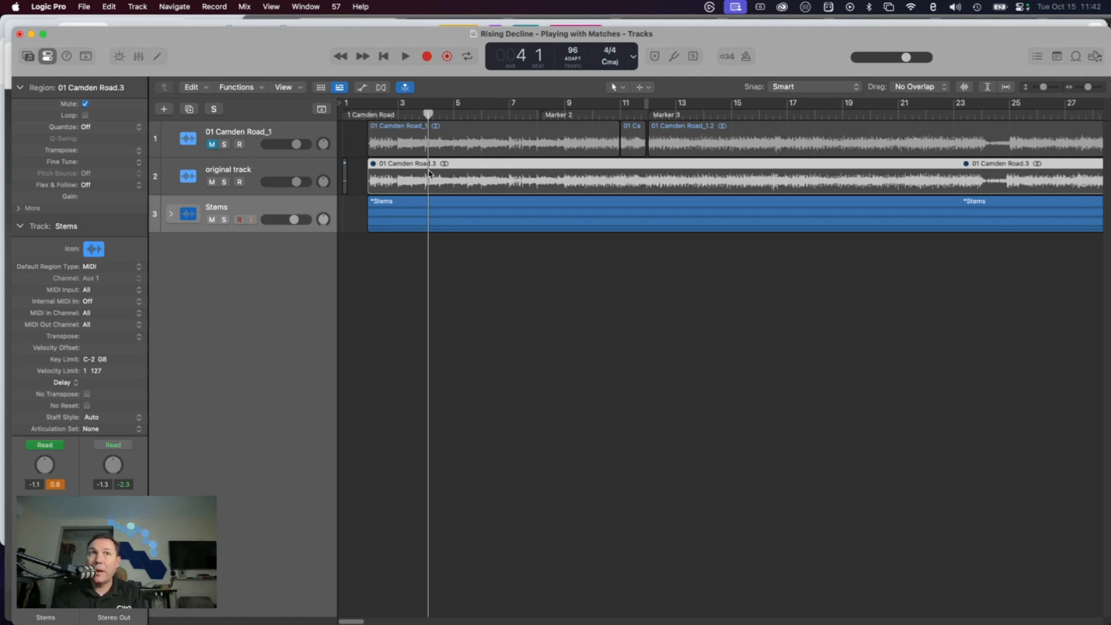
right_click(429, 181)
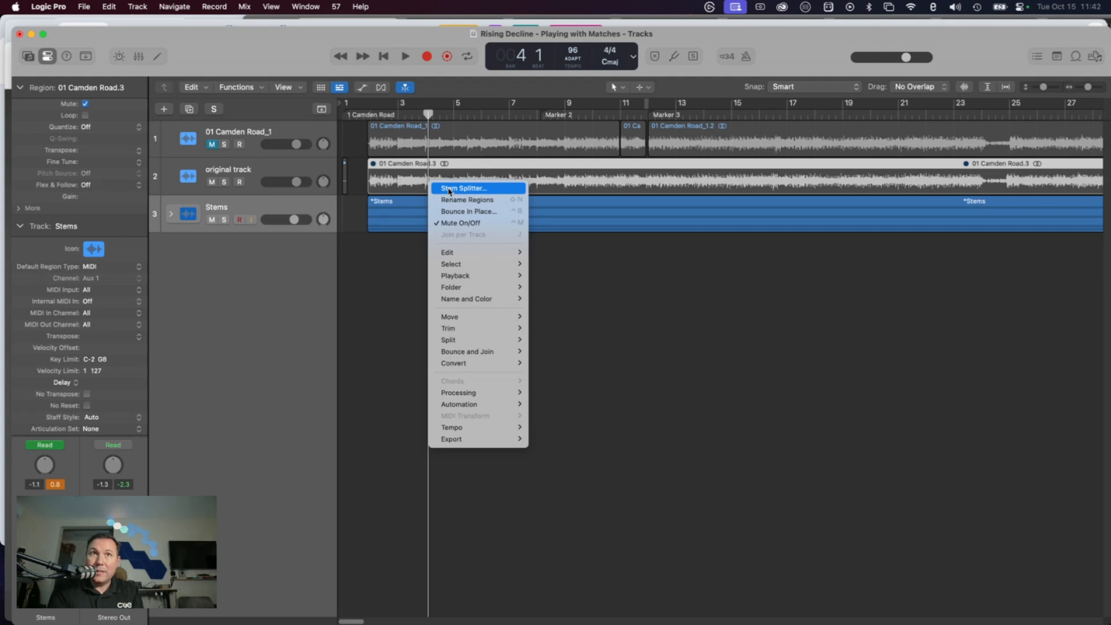
click(450, 189)
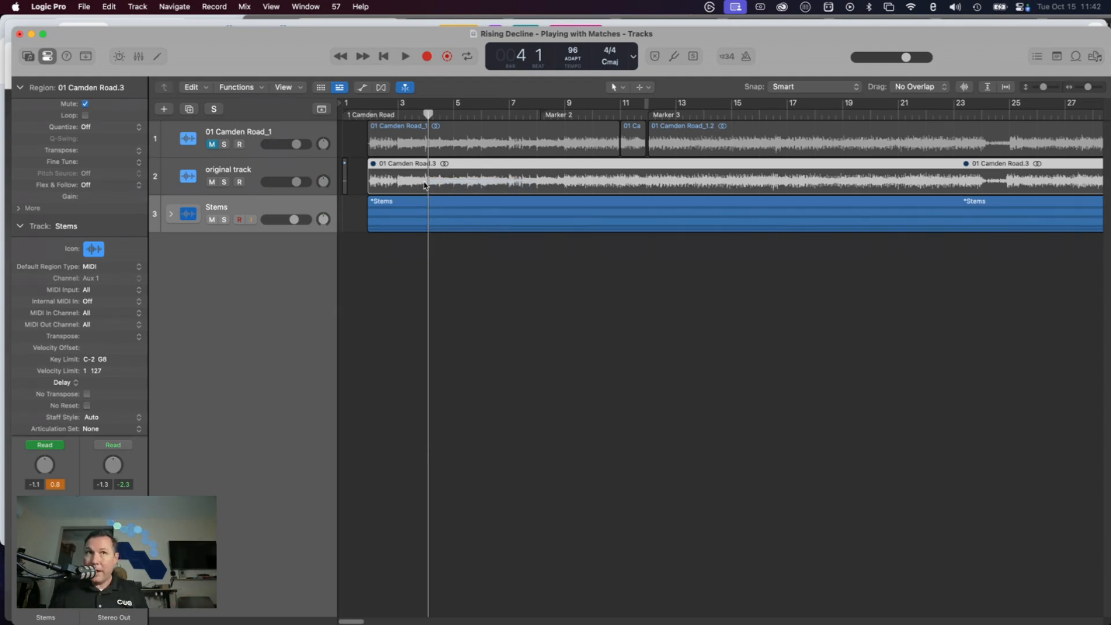
Expand the Stems track stack and go through its Vocals, Drums, Bass and Other regions one by one
click(171, 214)
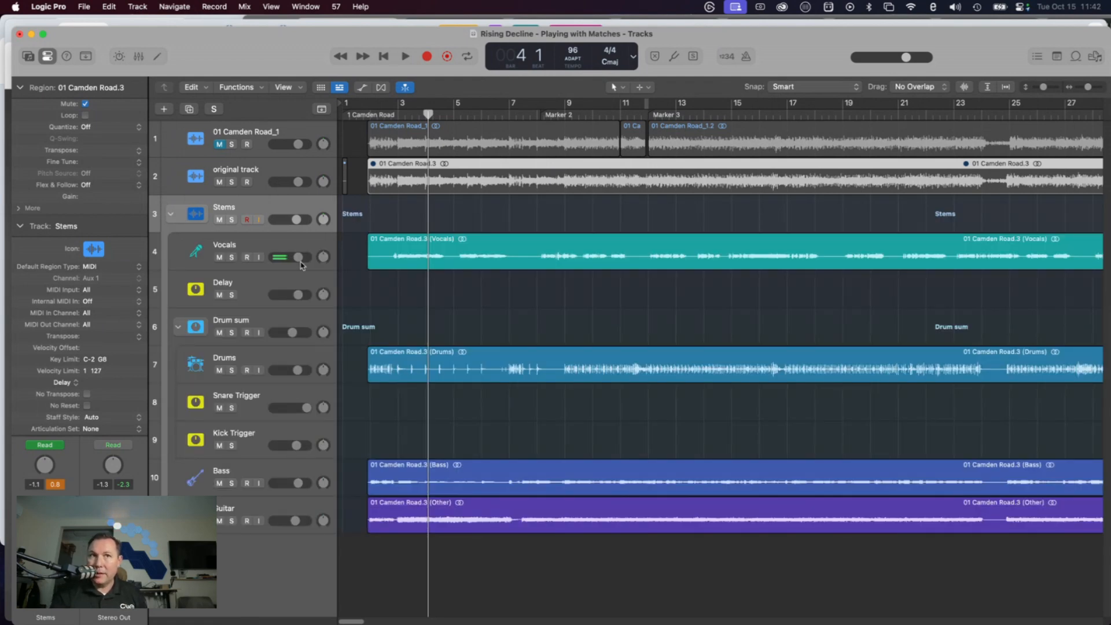
click(430, 260)
scroll(429, 260, down, 1)
scroll(429, 260, up, 1)
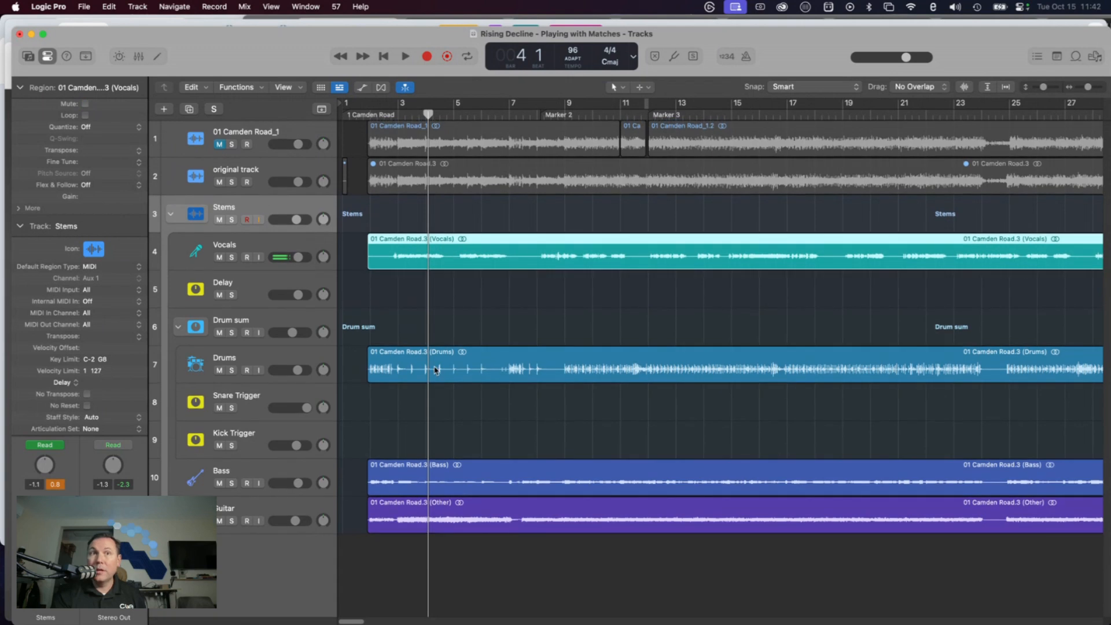
click(435, 372)
click(428, 478)
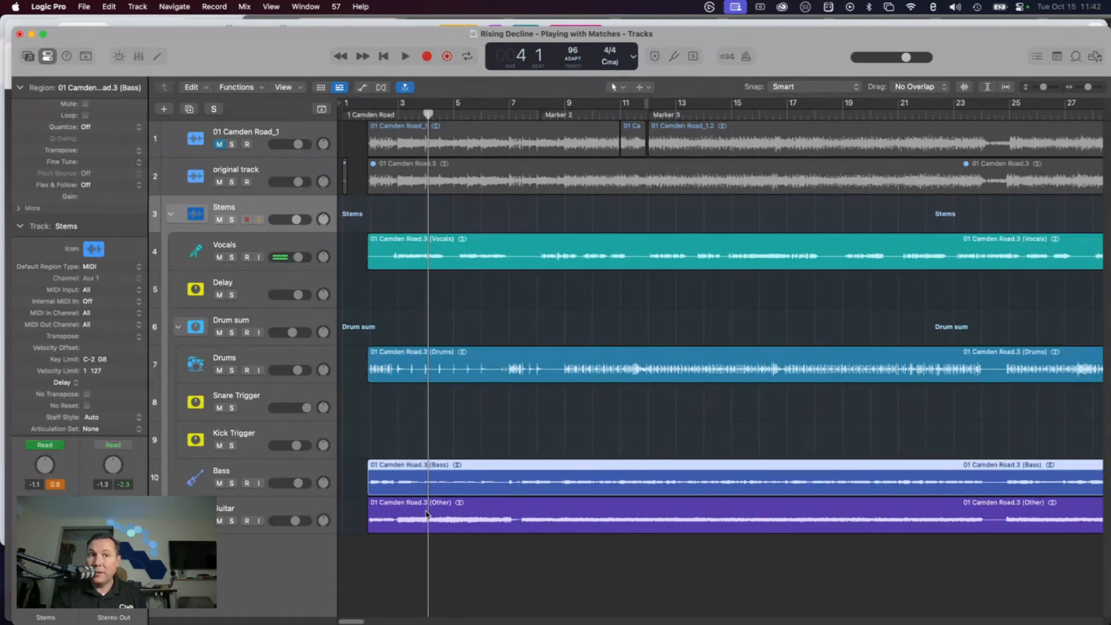
click(391, 514)
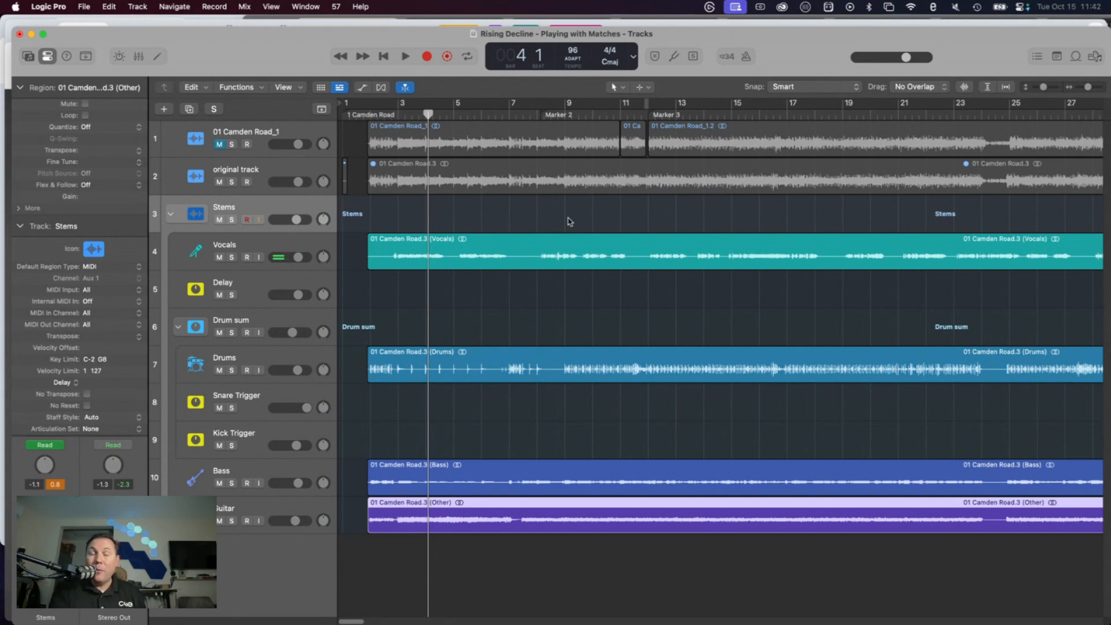
Inspect the Pitch Correction, Channel EQ and Compressor settings on the Vocals channel in the mixer, closing each plug-in and the mixer
click(424, 250)
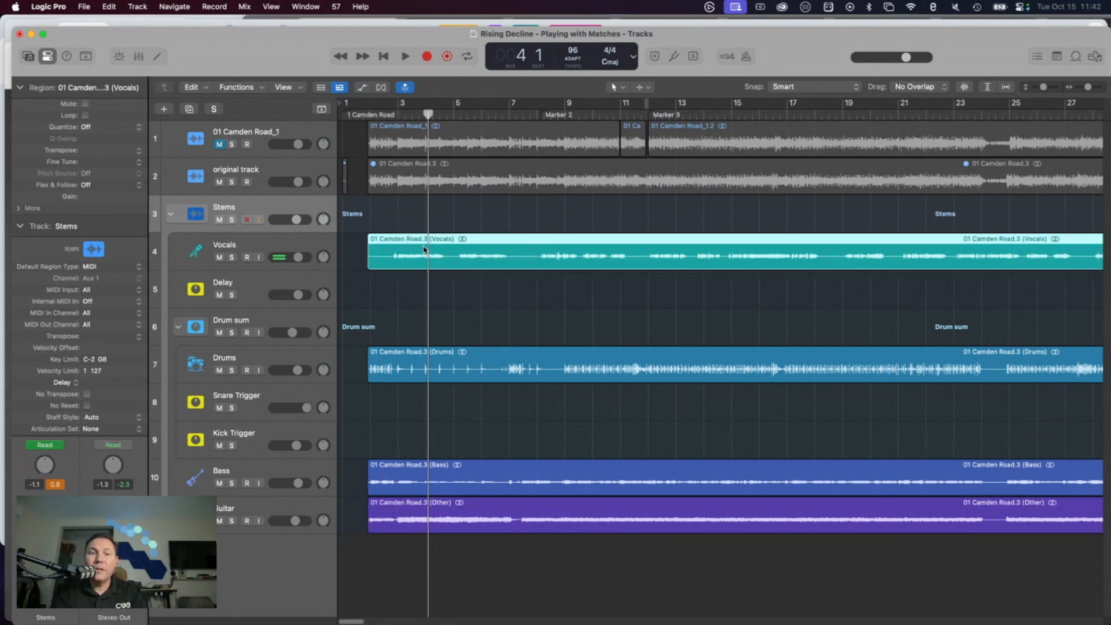
key(x)
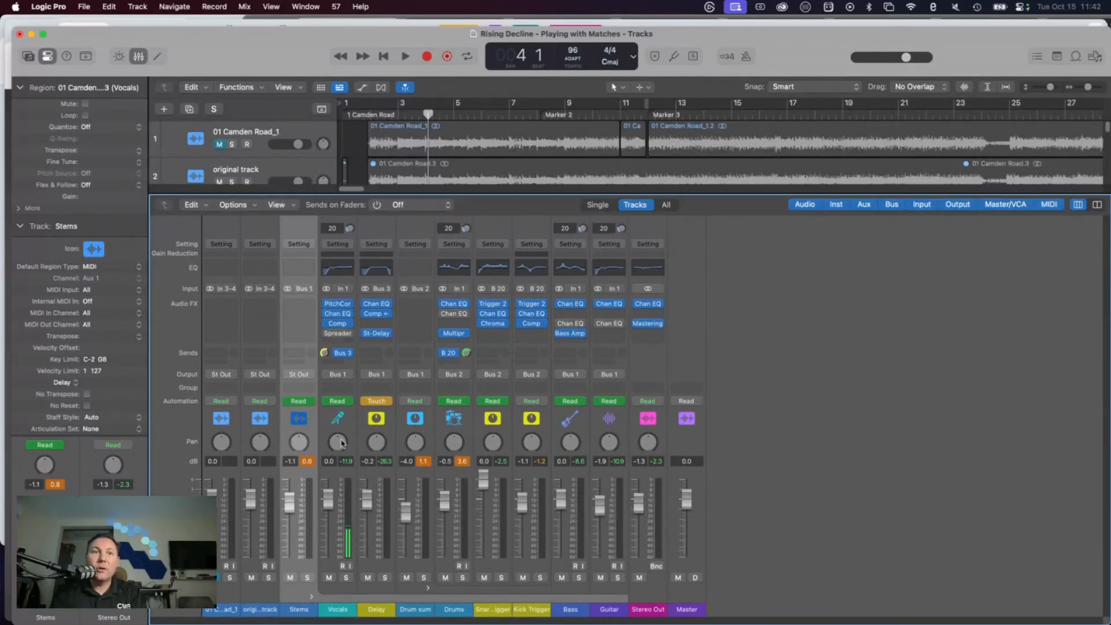
click(340, 307)
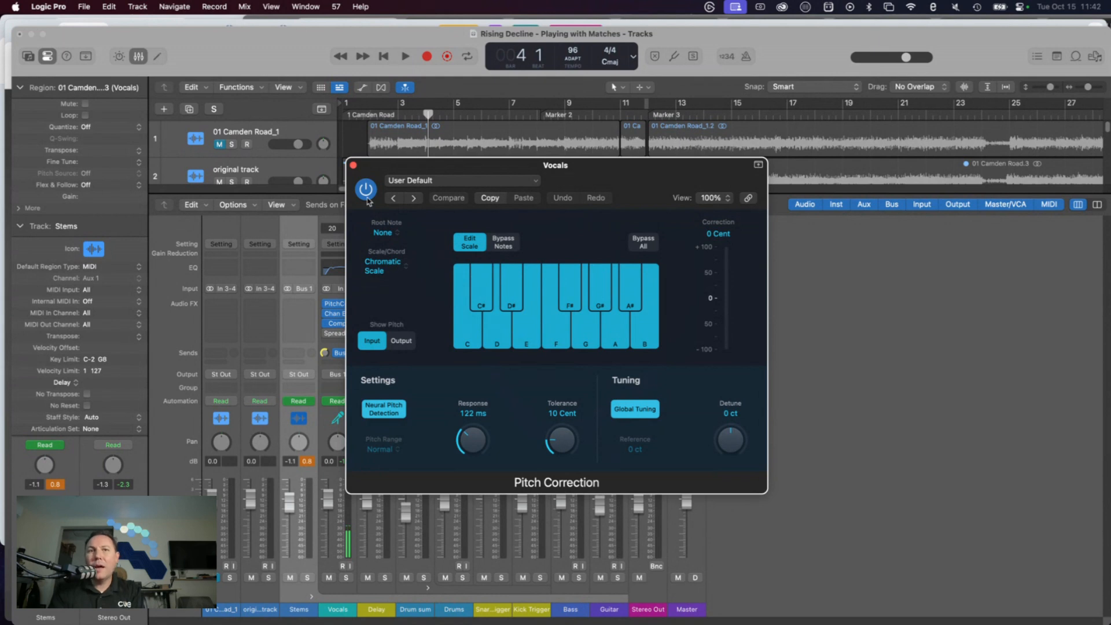
click(353, 165)
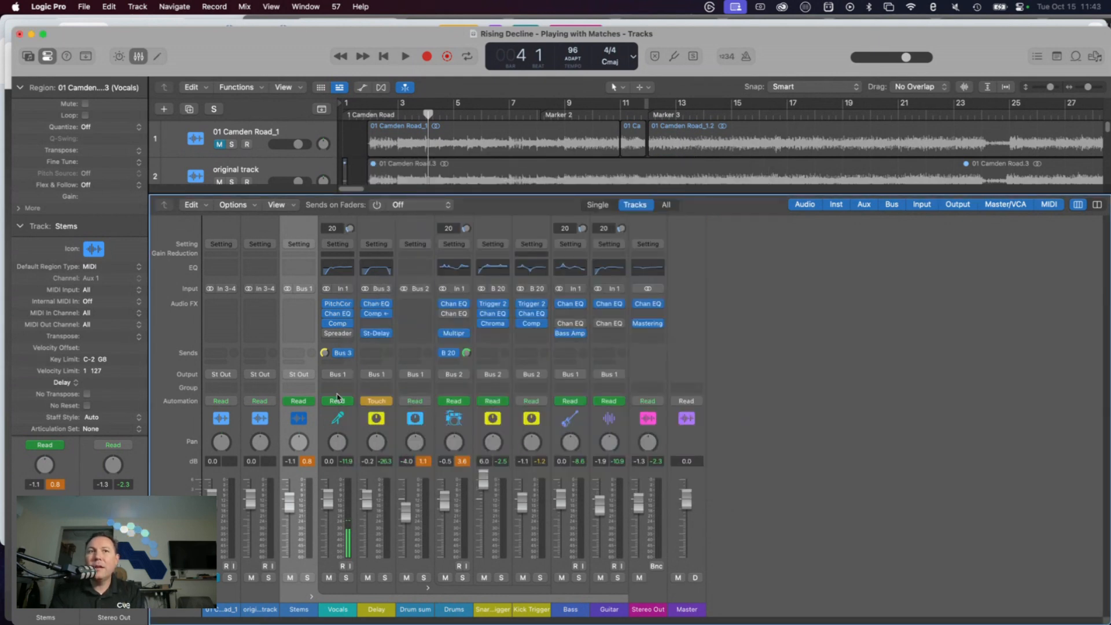
click(337, 313)
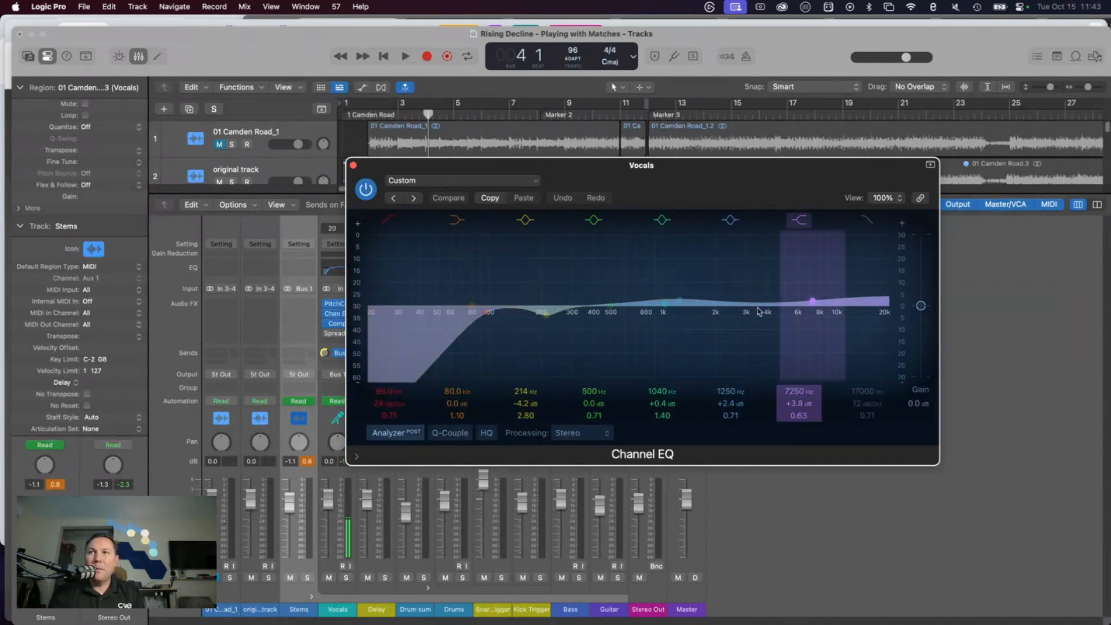
click(353, 165)
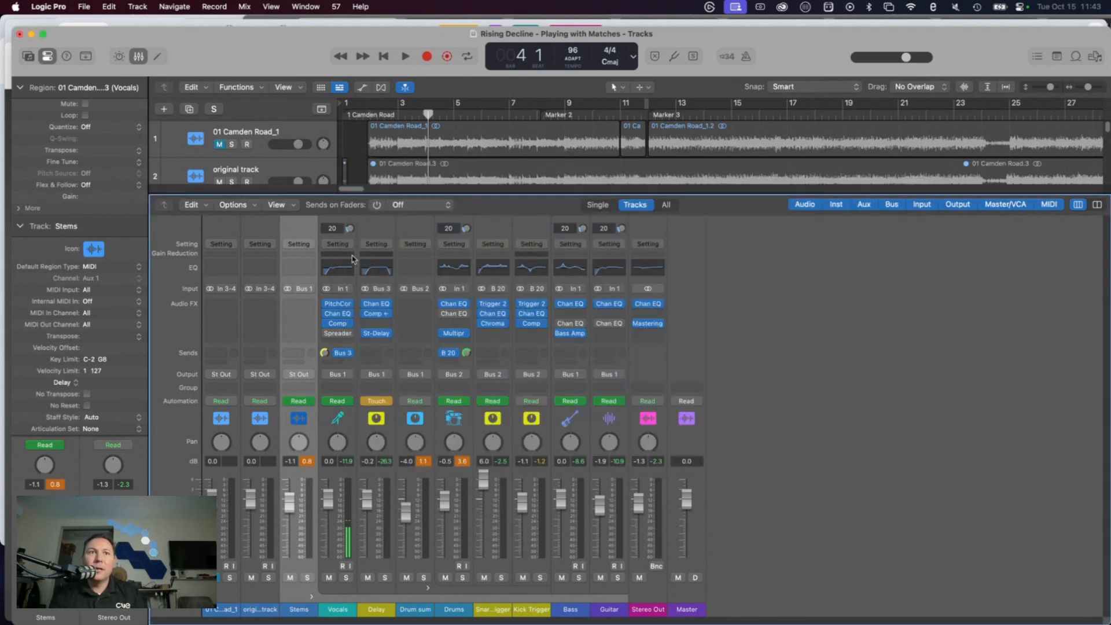
click(339, 324)
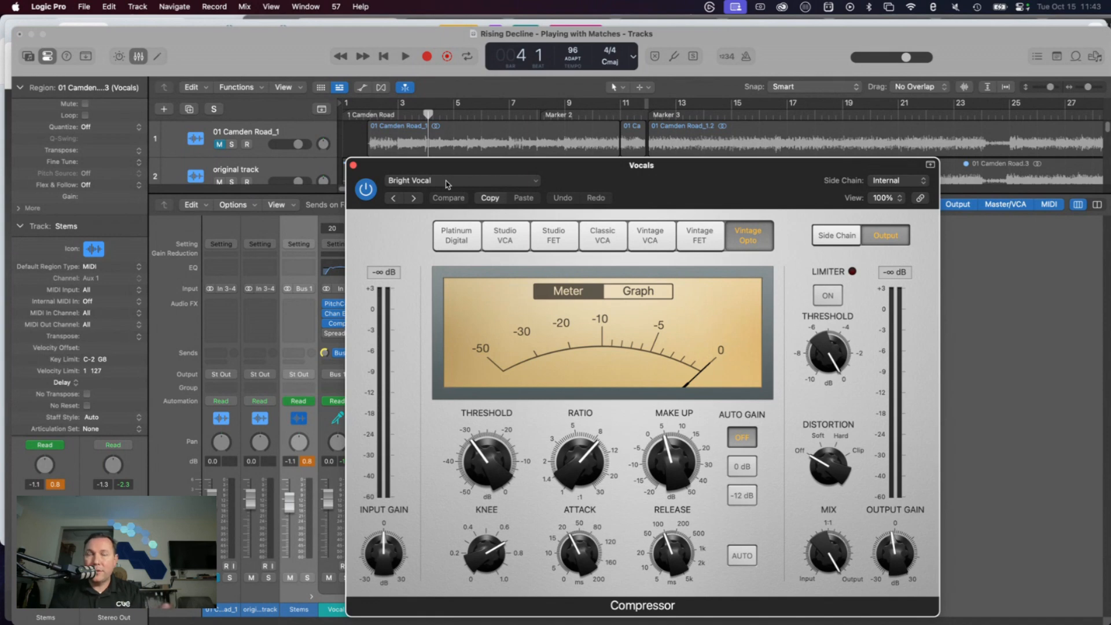
click(353, 166)
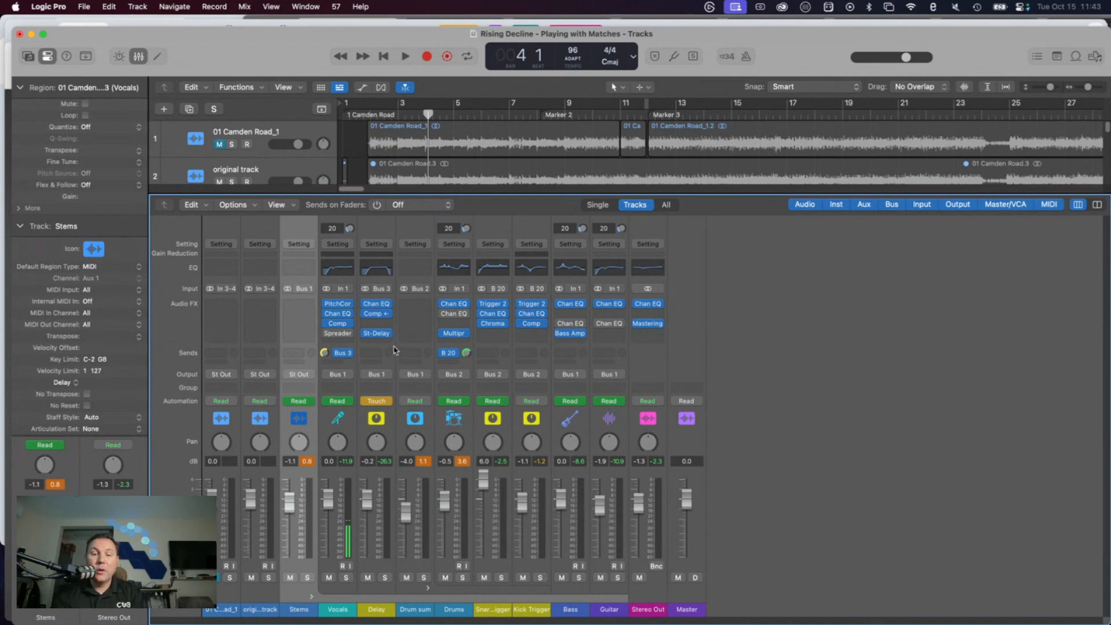
key(x)
Examine the volume automation on the Delay track, hide the automation again and select the Vocals region
click(264, 290)
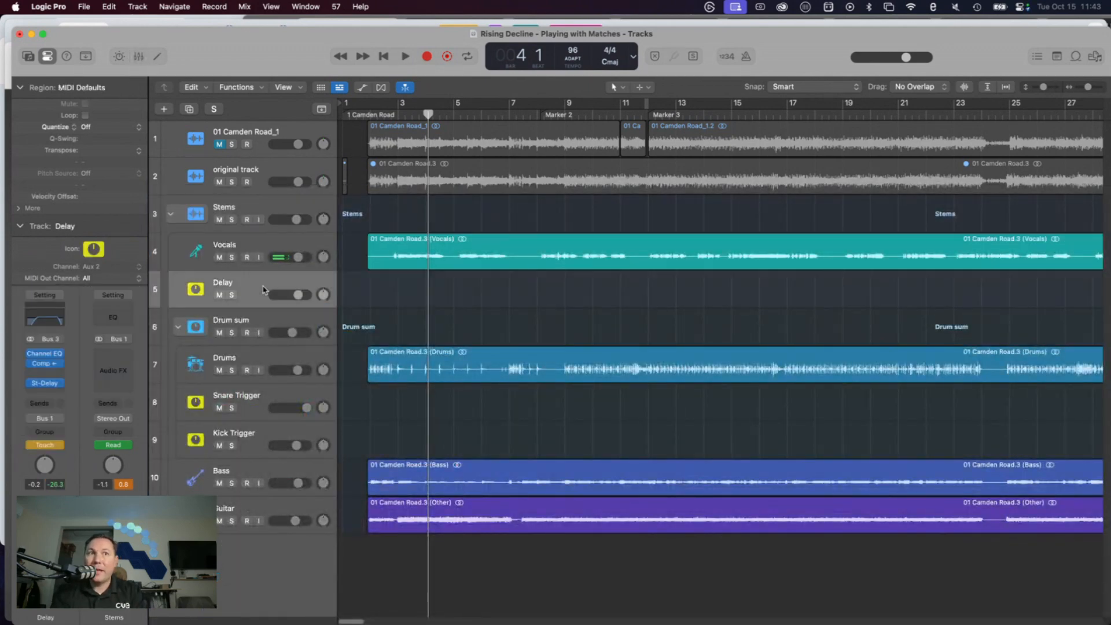
key(a)
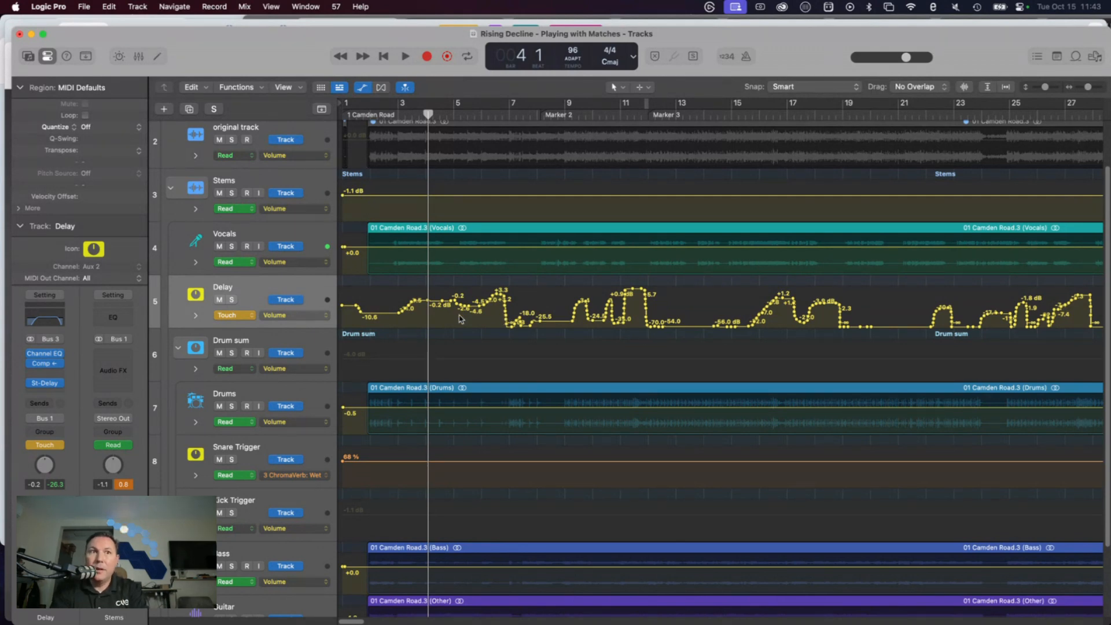
key(a)
click(432, 252)
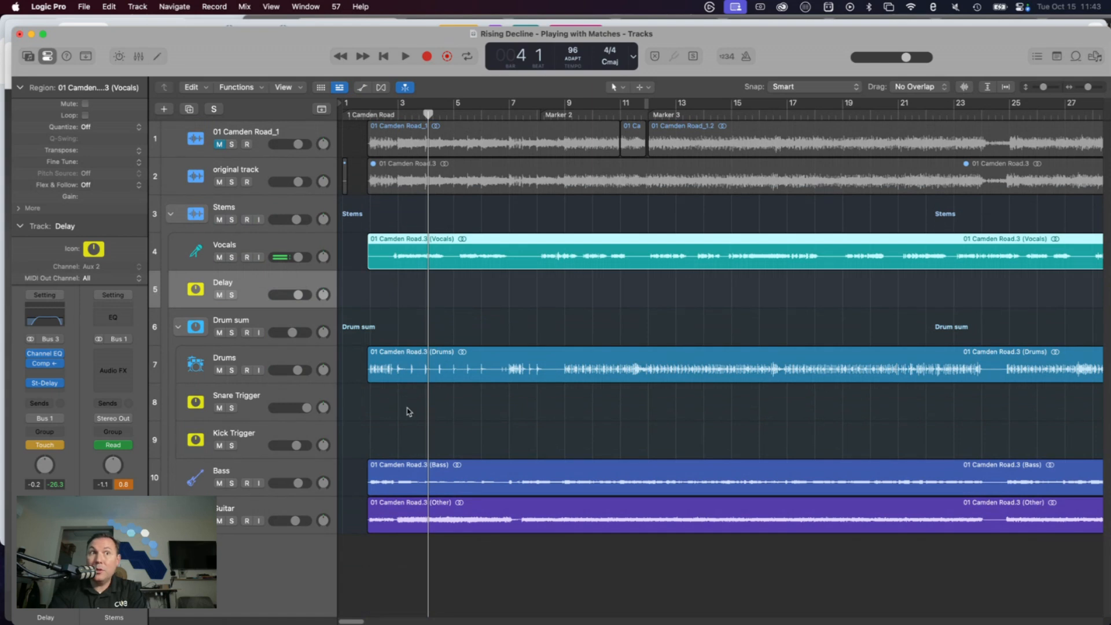
Select the Drum sum stack, then collapse and re-expand it to show its member tracks
click(296, 323)
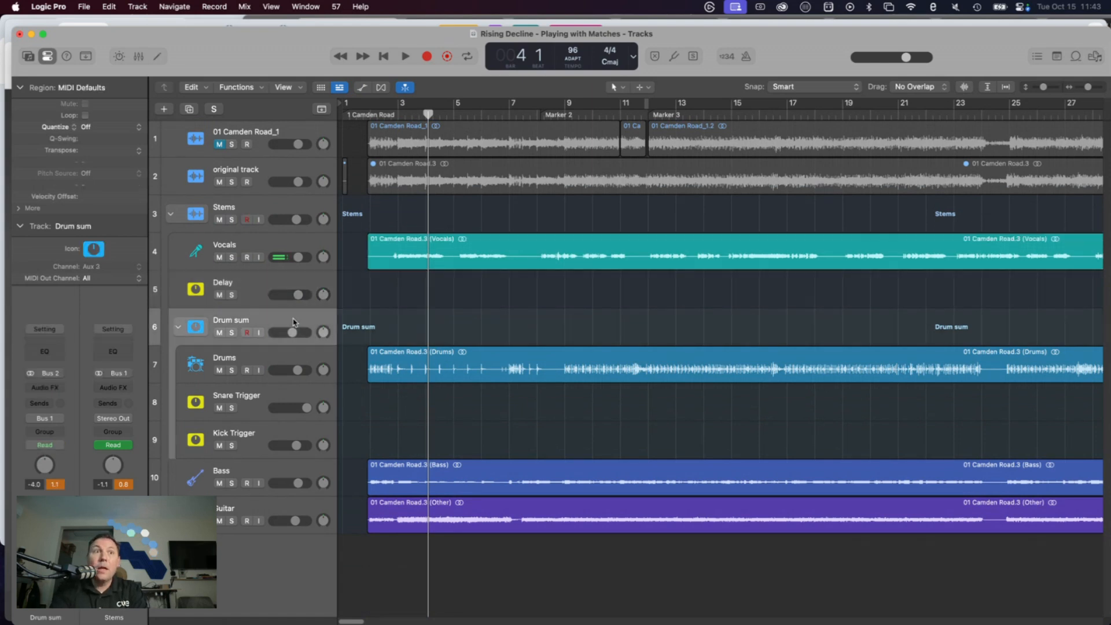
click(179, 328)
click(179, 329)
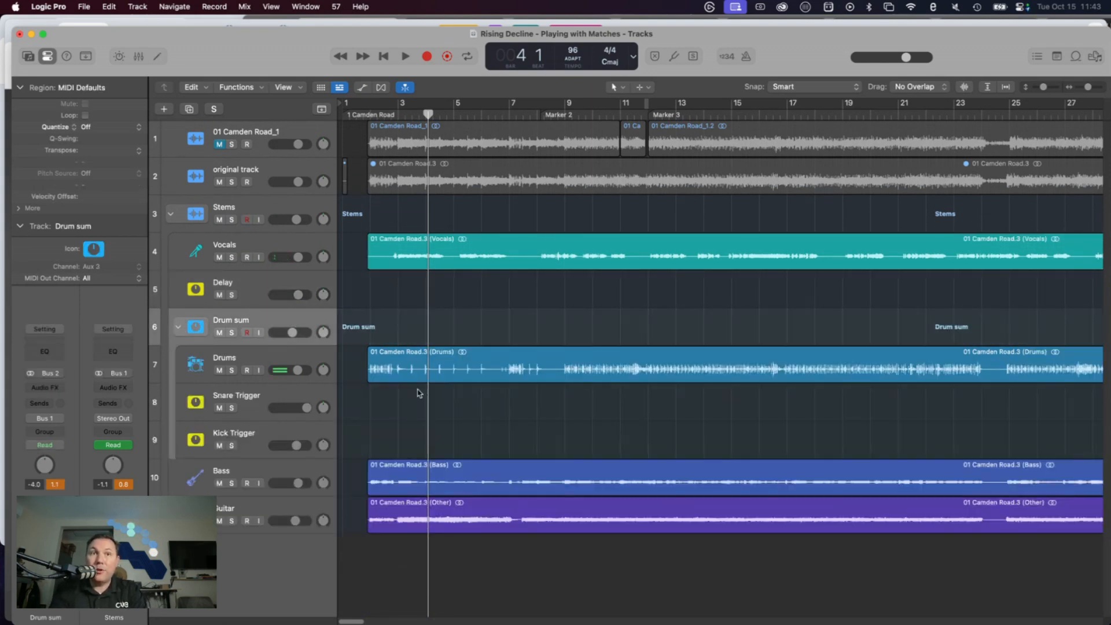
Inspect the active Channel EQ and the Multipressor on the Drums channel in the mixer, closing each plug-in
click(413, 360)
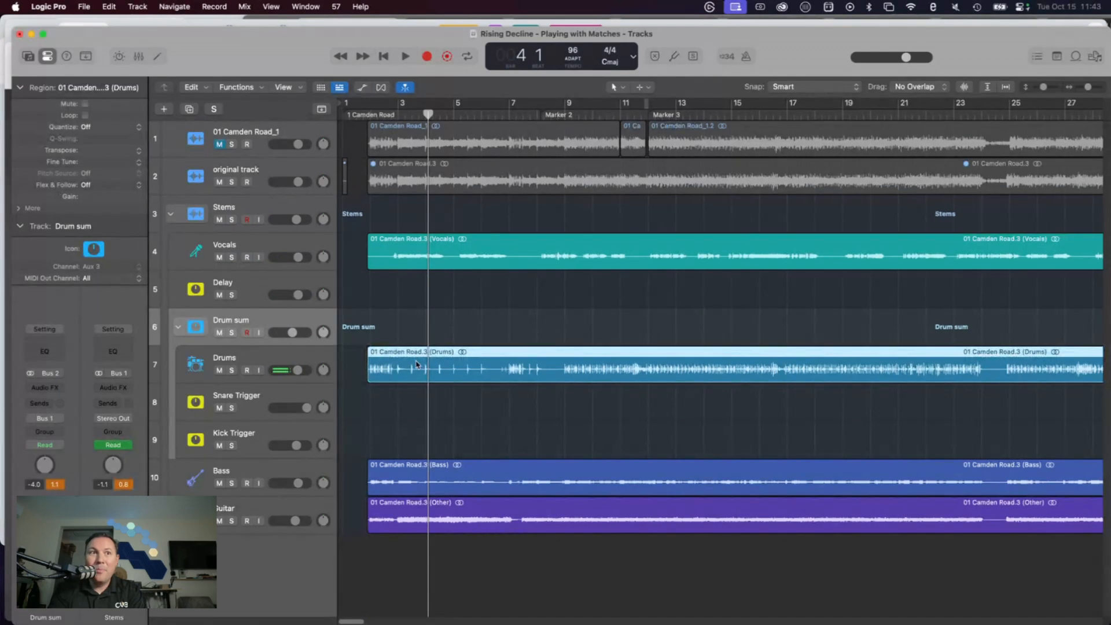
key(x)
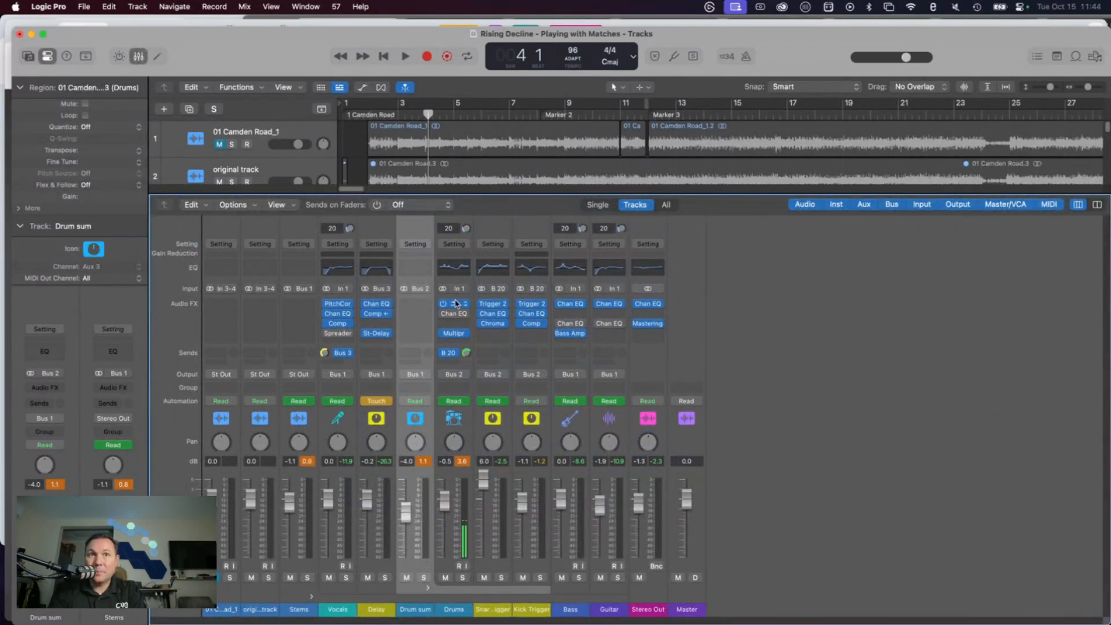
click(456, 313)
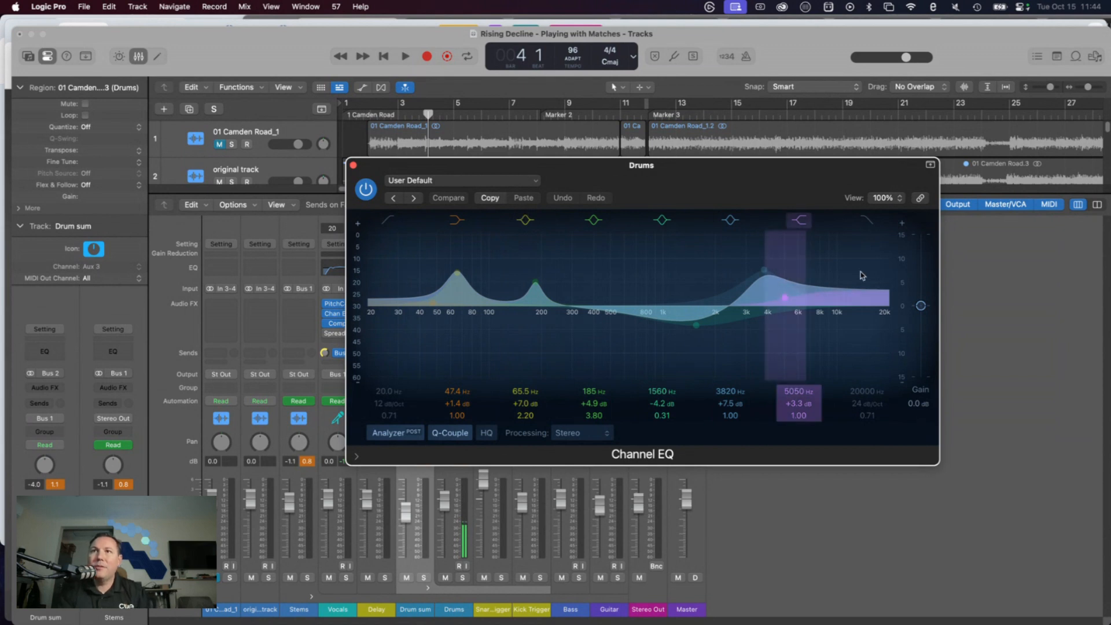
click(353, 165)
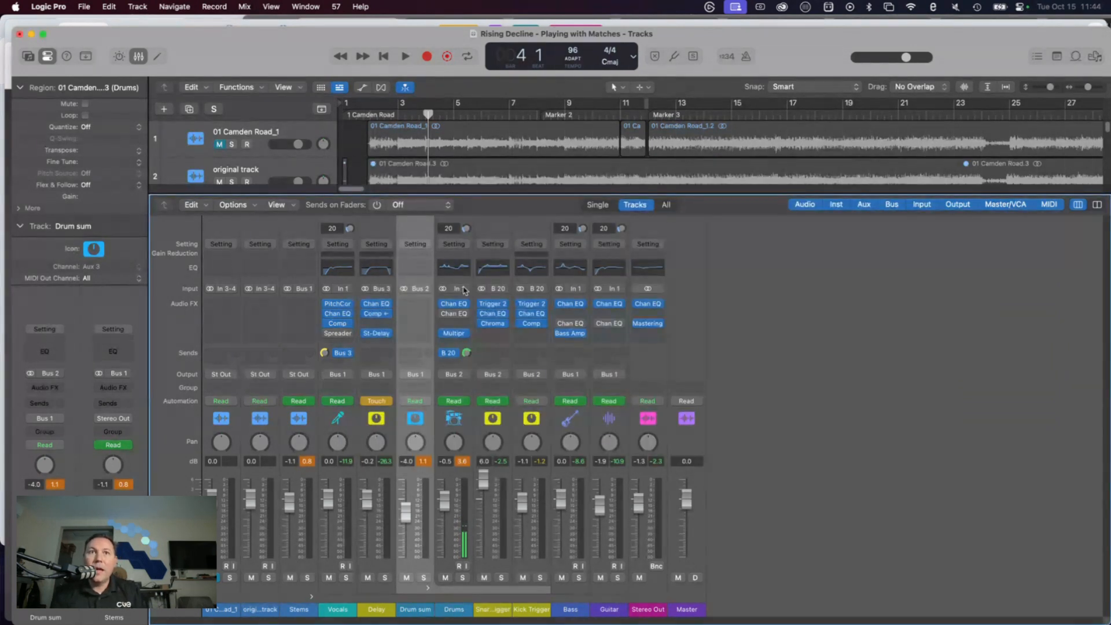
click(455, 334)
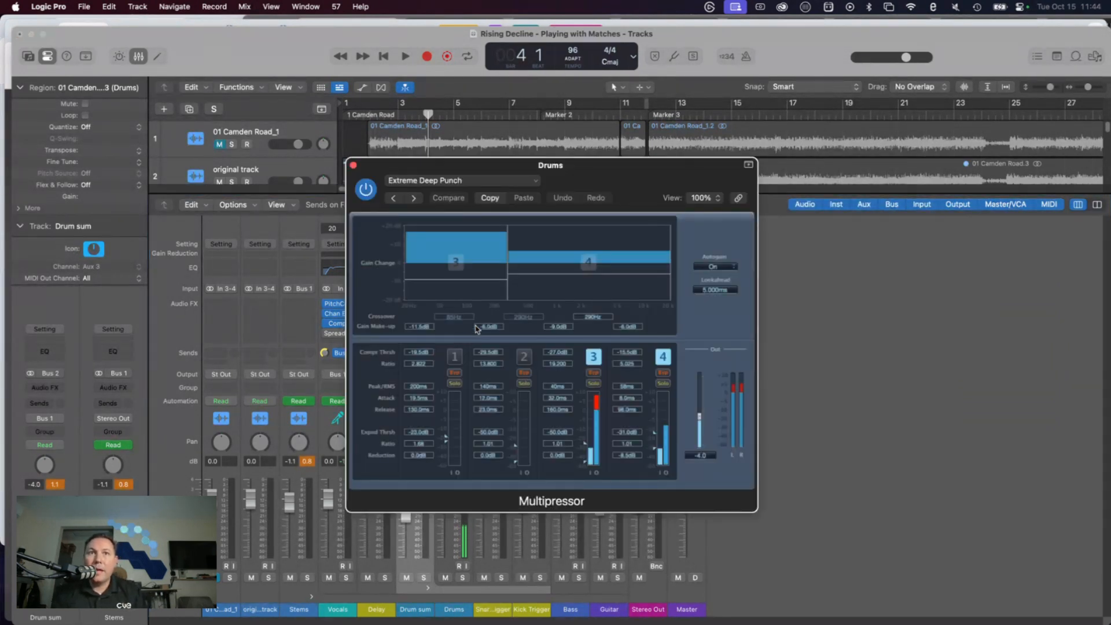
click(353, 166)
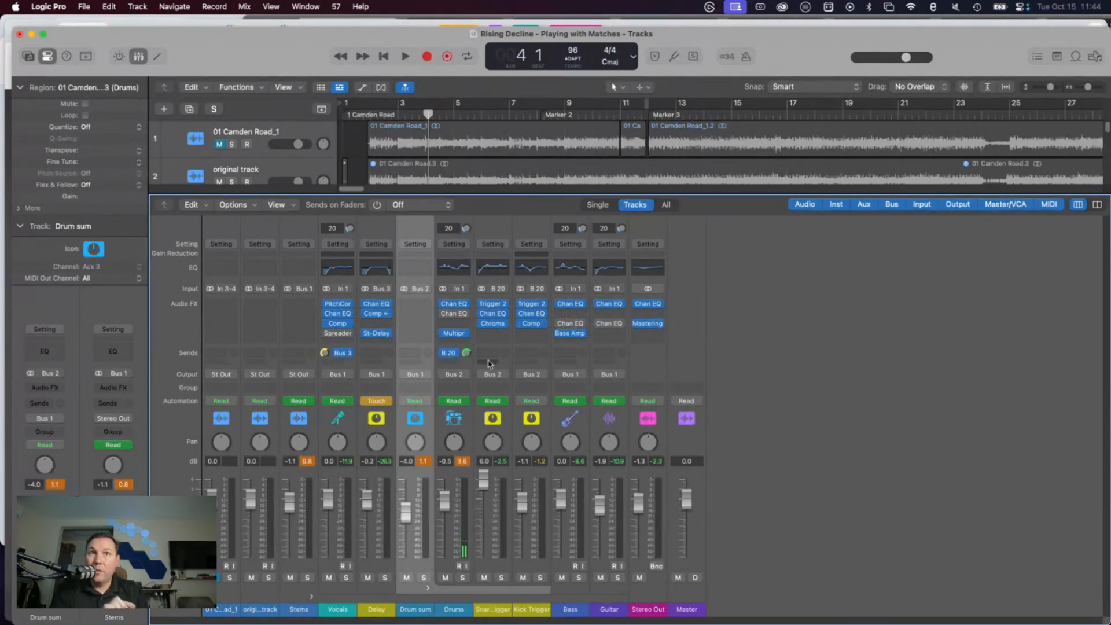
Review the Trigger 2 plug-in on the Snare Trigger channel, moving its window for a full view, and close it
click(495, 307)
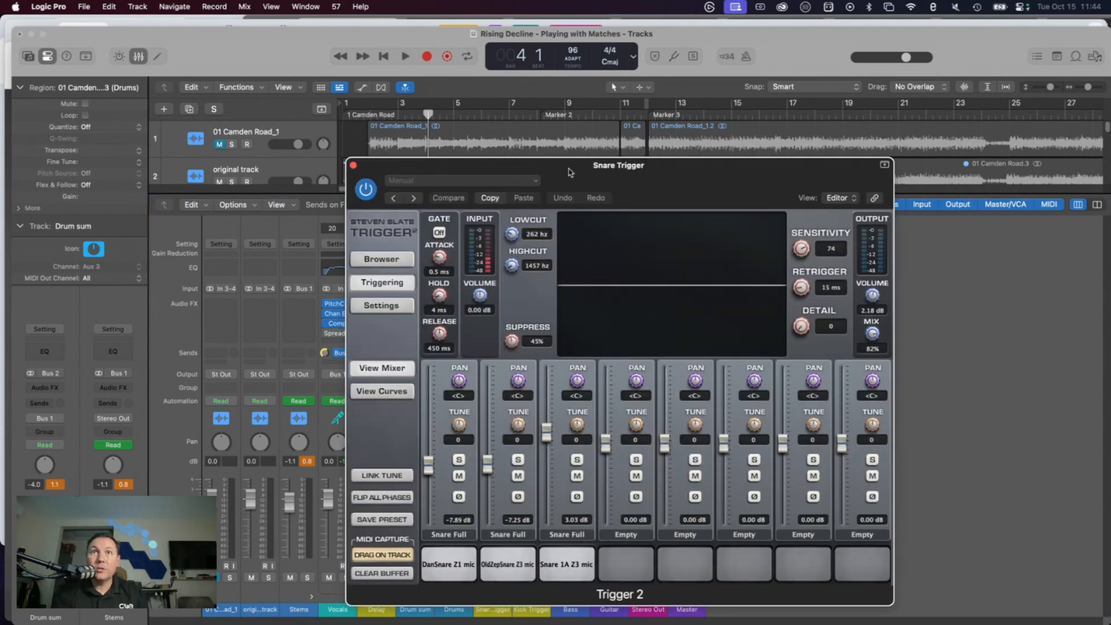
drag(570, 173, 581, 94)
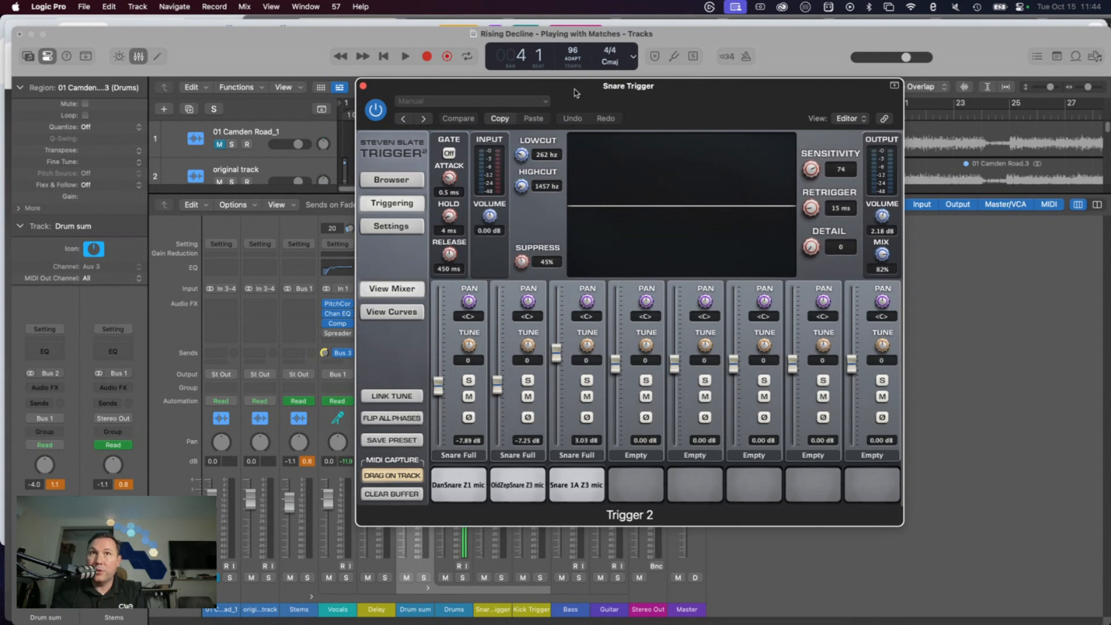
drag(576, 92, 603, 86)
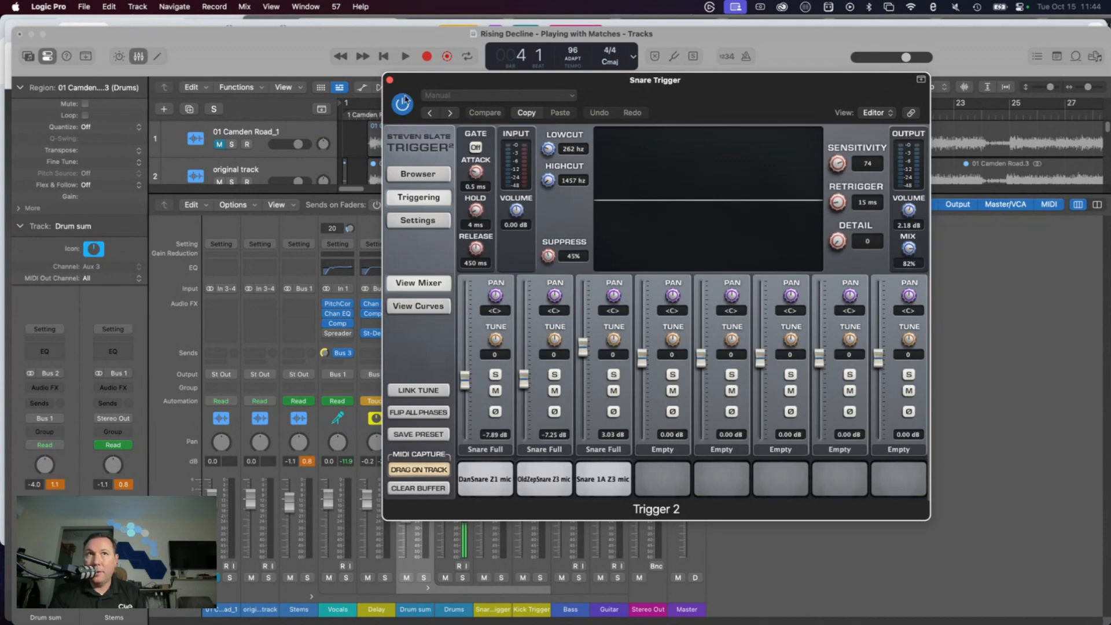
click(390, 81)
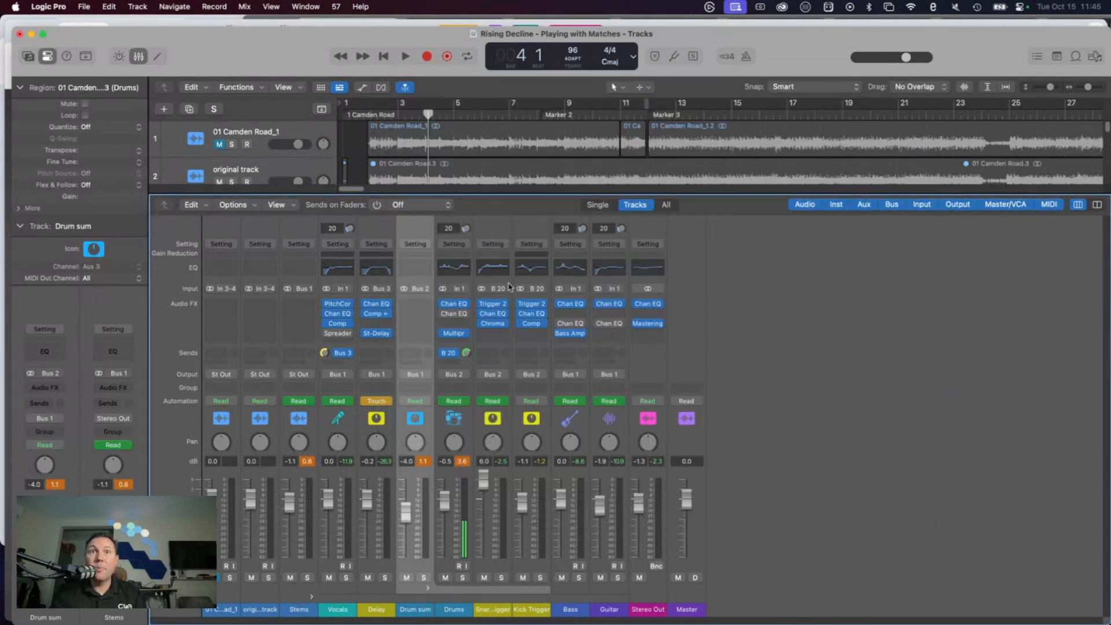
Review the Trigger 2 plug-in on the Kick Trigger channel, then close it and hide the mixer
click(531, 305)
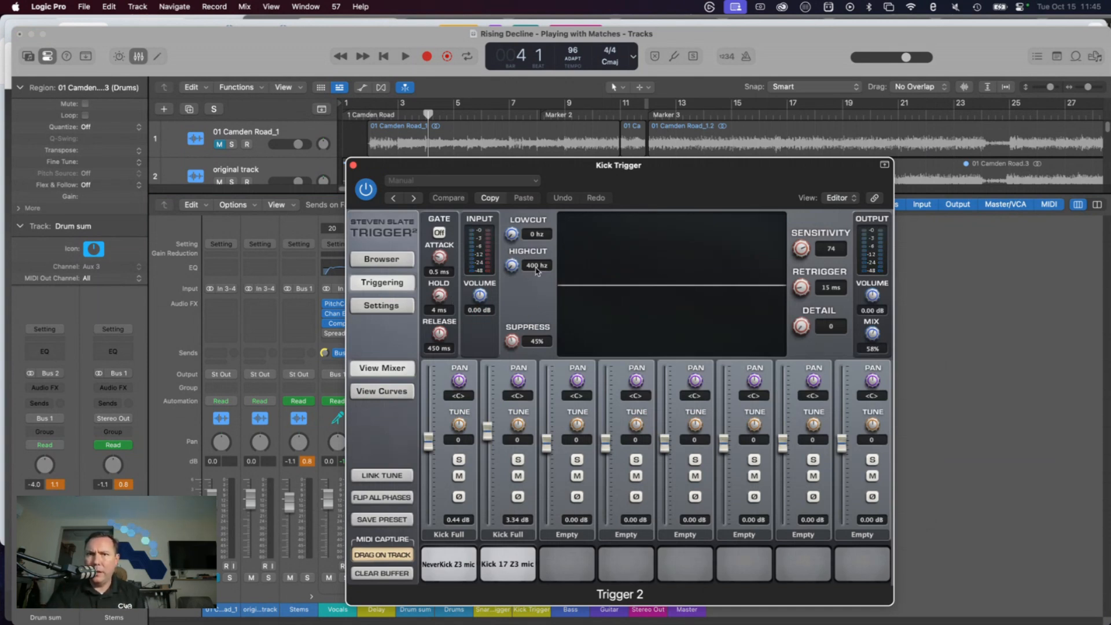
drag(640, 174, 689, 127)
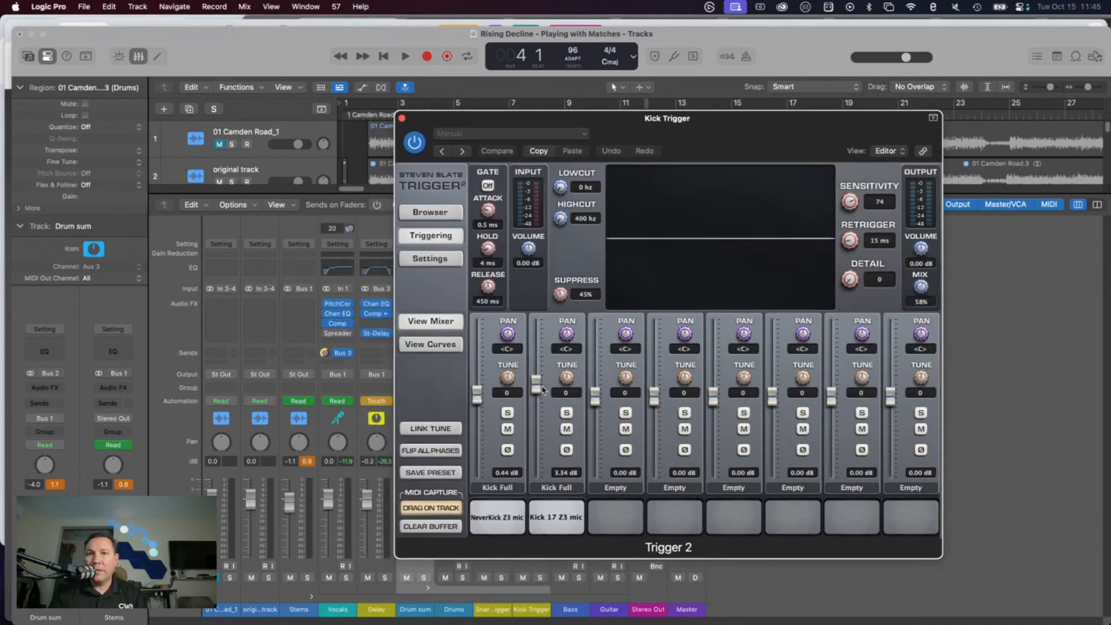
click(401, 119)
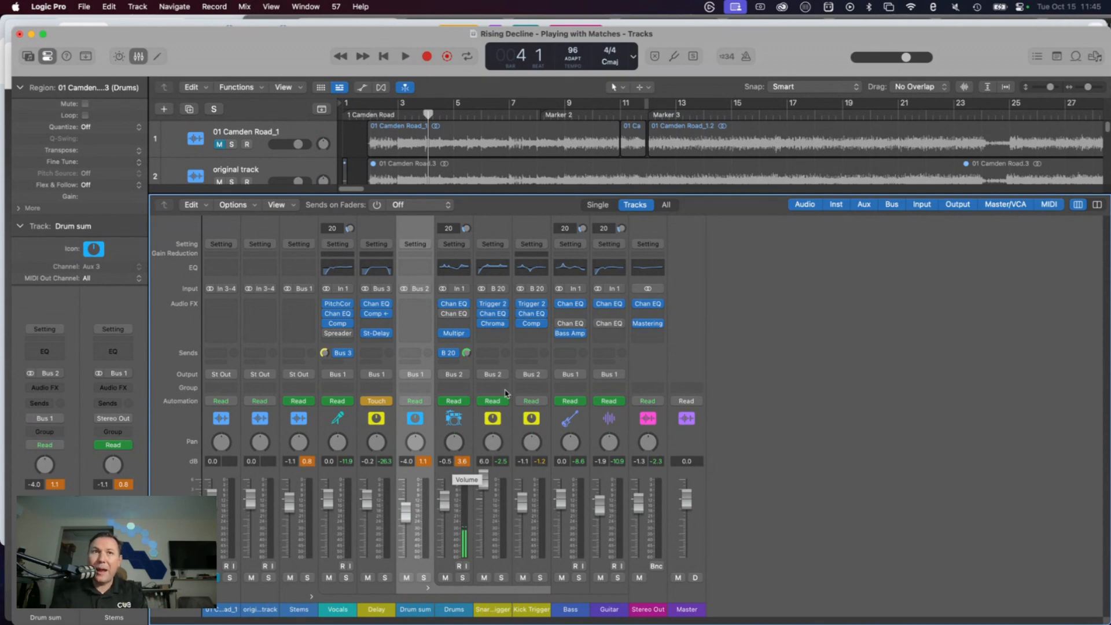
key(x)
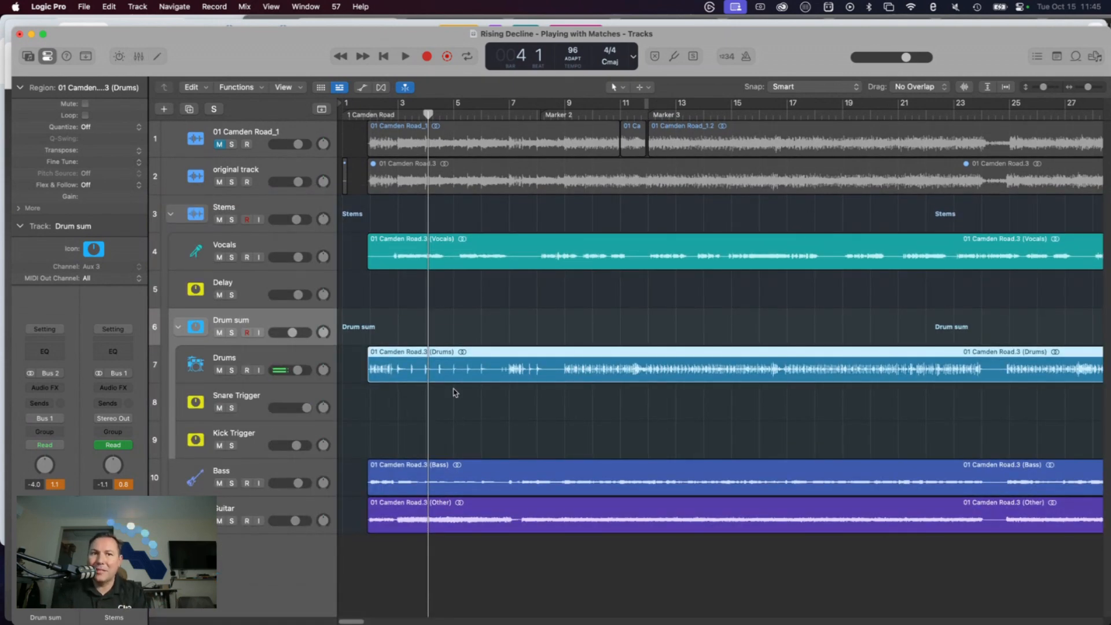
Select the Bass region and then the Other region on the Guitar track
click(433, 470)
click(428, 509)
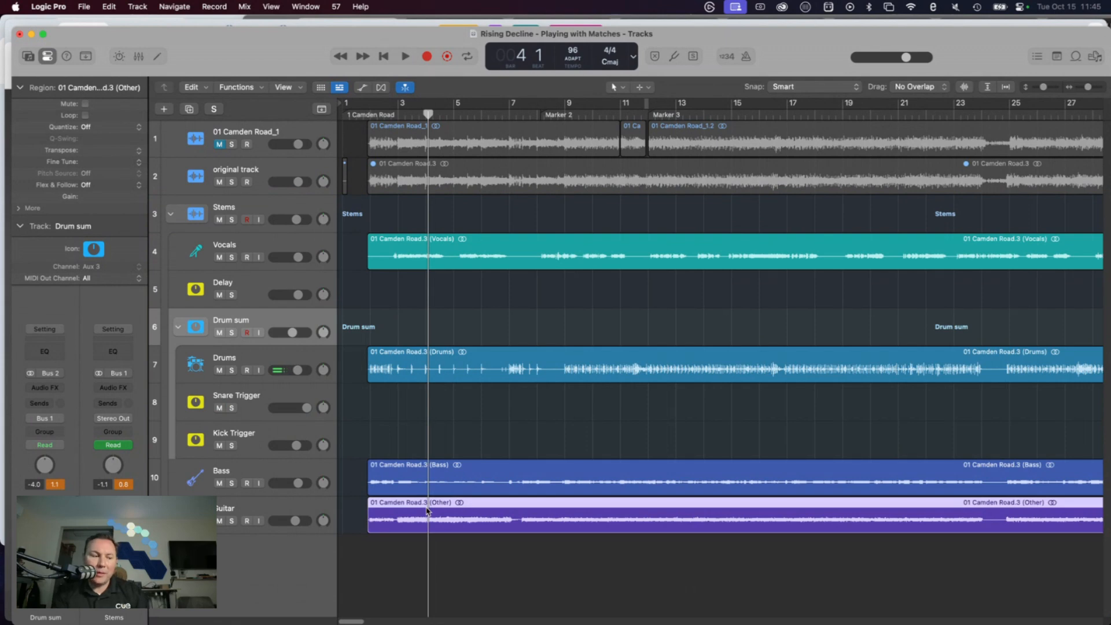